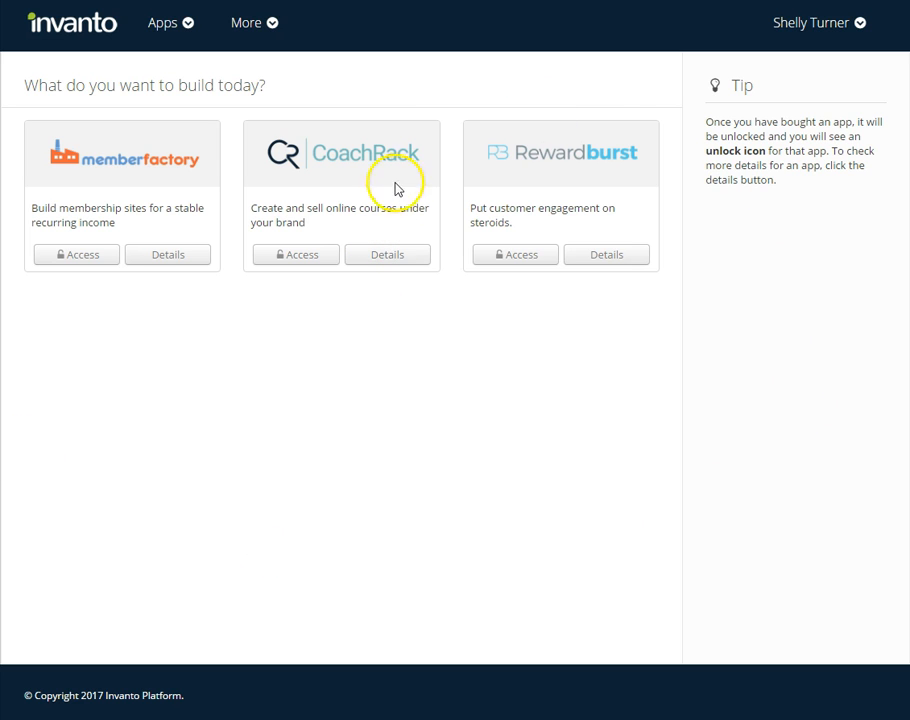
# Step: Access CoachRack's "How to Write Converting Sales Letters" course for editing and go to the Quiz Bank
pyautogui.click(296, 257)
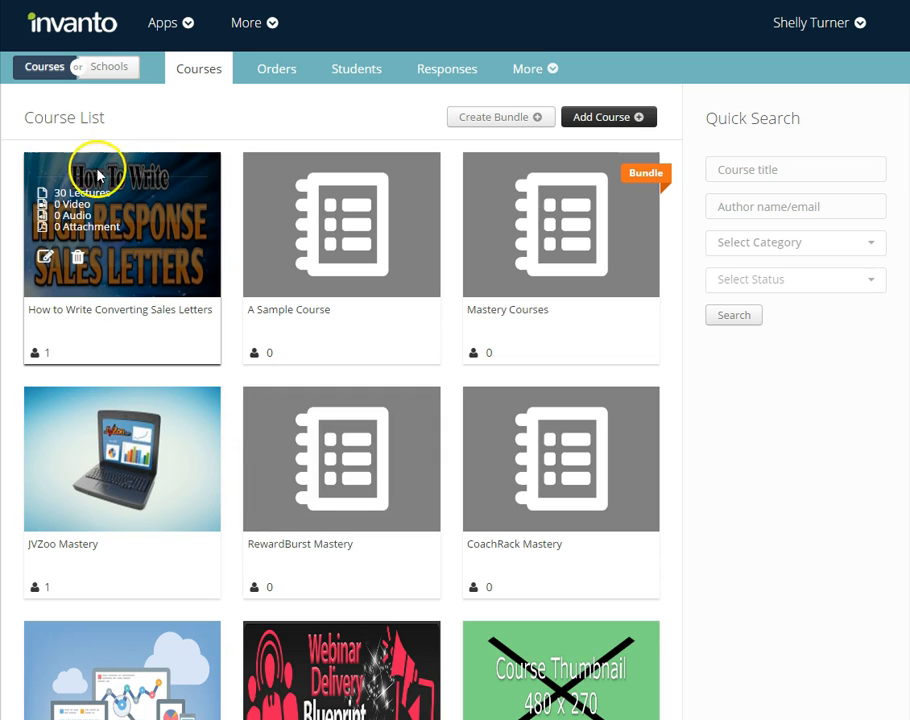
pyautogui.click(45, 260)
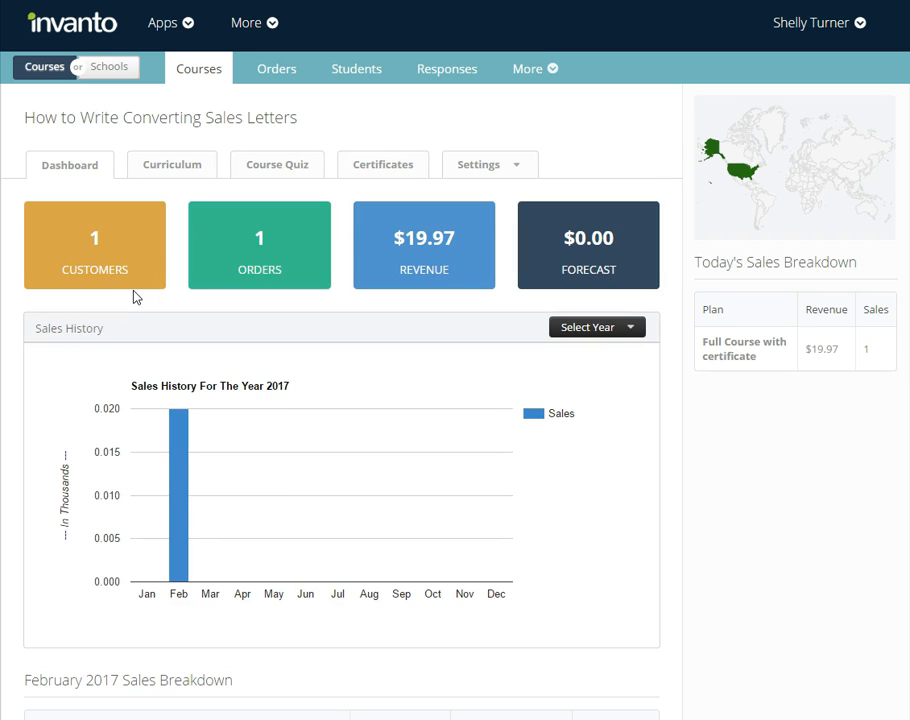
pyautogui.click(549, 72)
pyautogui.click(549, 72)
pyautogui.click(537, 76)
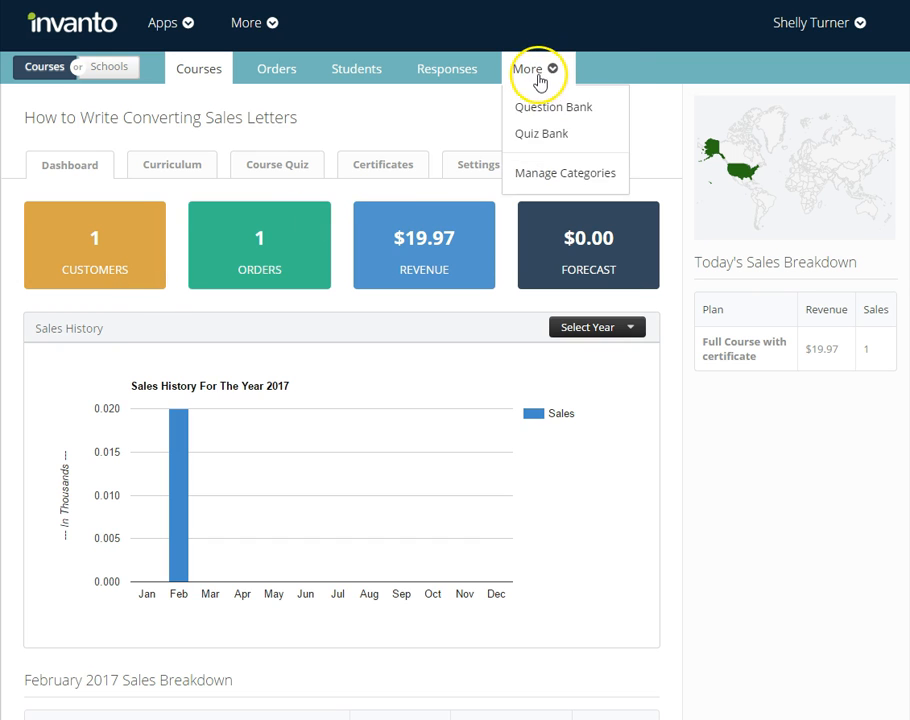
pyautogui.click(540, 136)
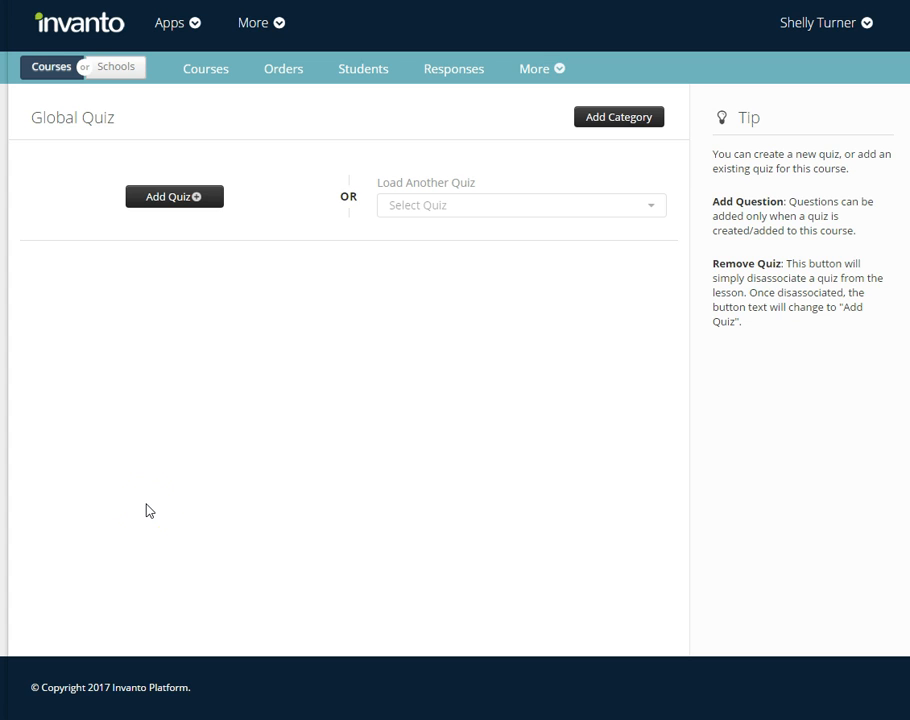
# Step: Add a new global quiz with the title "Test Quiz 1" and the summary "Summary"
pyautogui.click(168, 199)
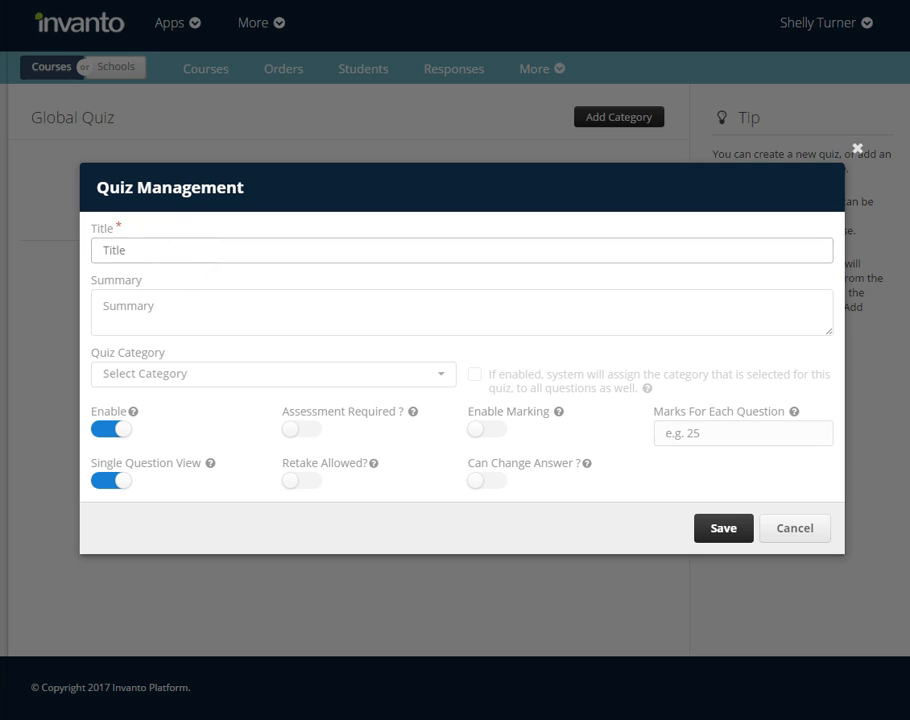
pyautogui.write('Test Quiz 1')
pyautogui.press('Tab')
pyautogui.write('Summary')
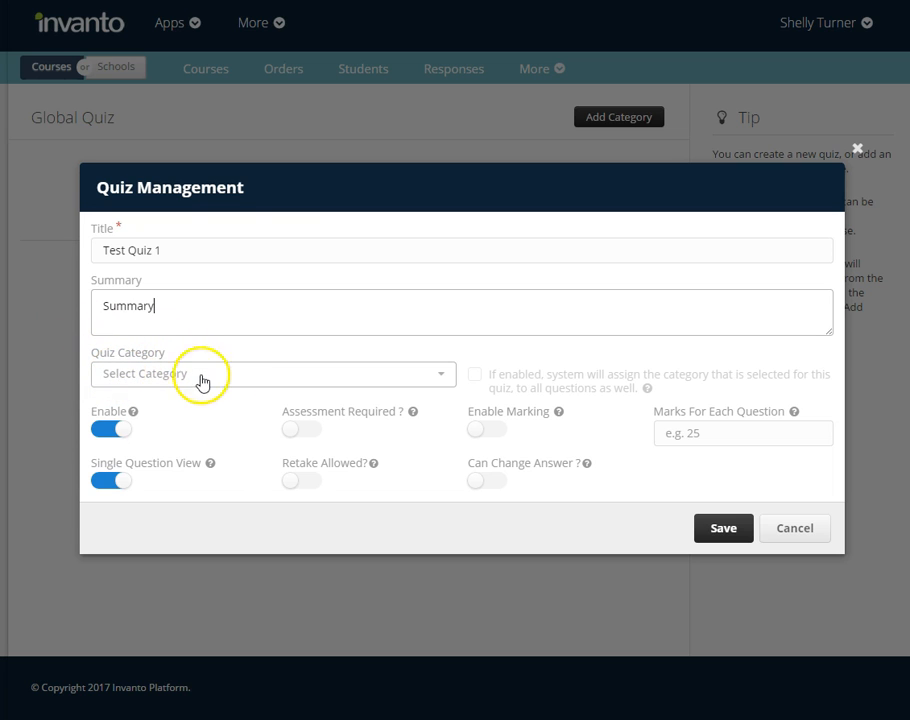
# Step: Put the quiz in the Sales Letters category, enable assigning that category to all its questions, and save it
pyautogui.click(247, 382)
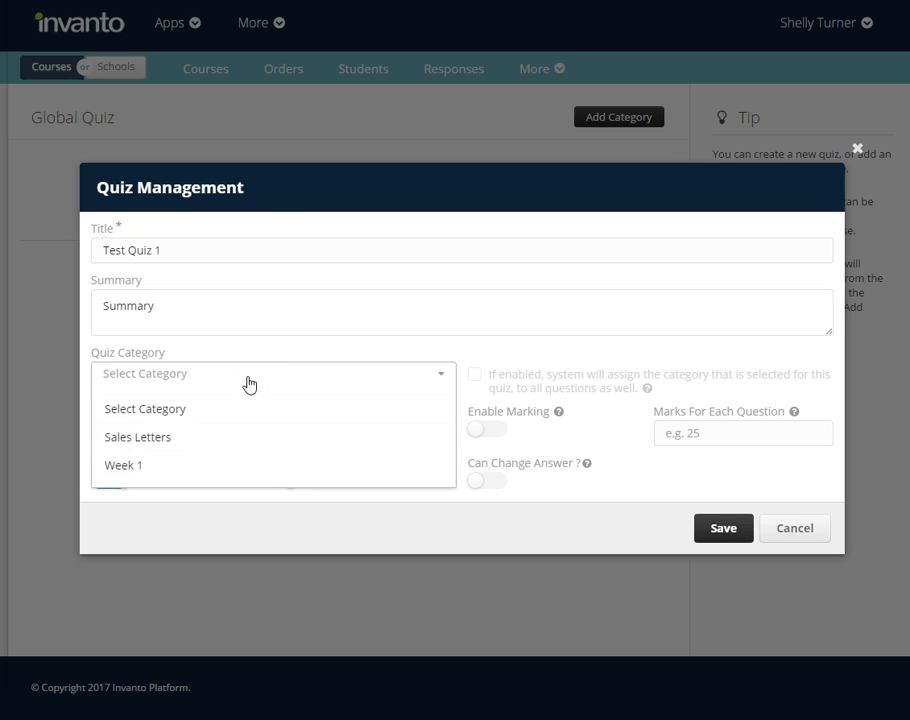
pyautogui.click(168, 446)
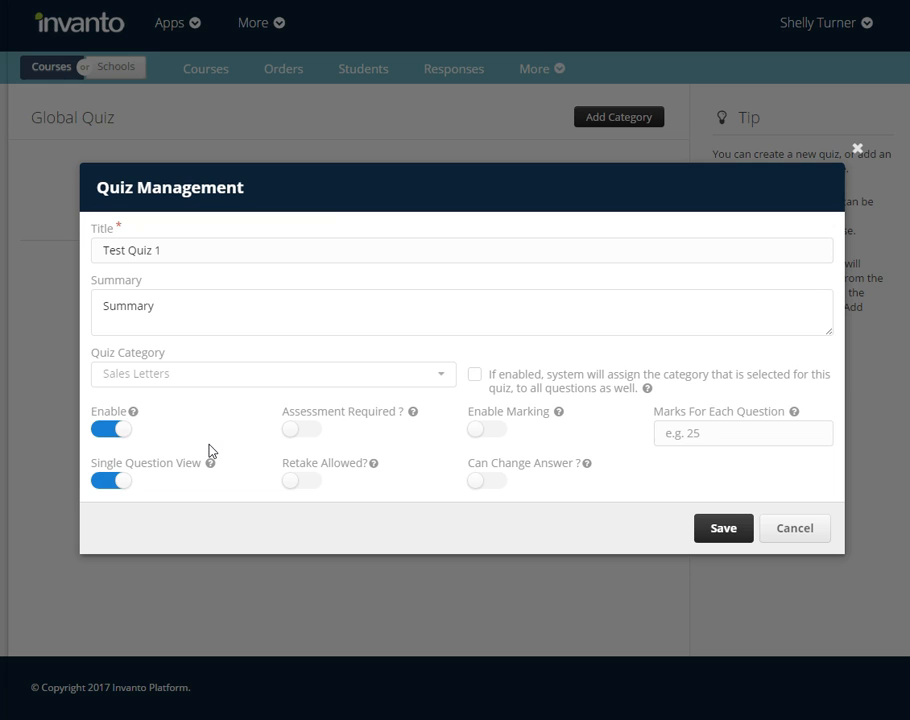
pyautogui.click(475, 376)
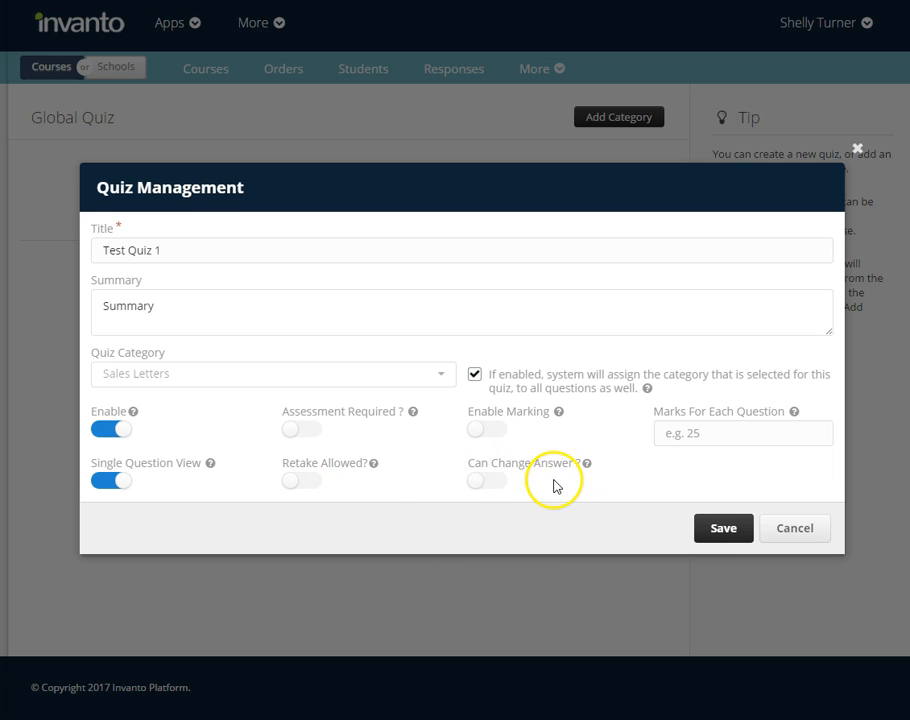
pyautogui.click(727, 541)
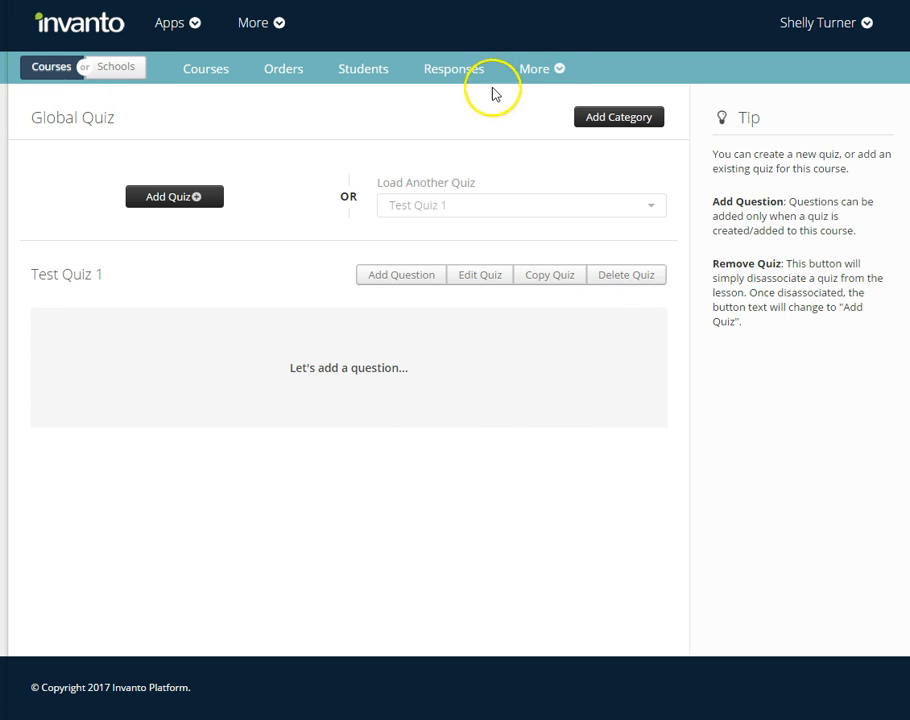
# Step: Reopen the "How to Write Converting Sales Letters" course from the course list and view its course quiz
pyautogui.click(548, 70)
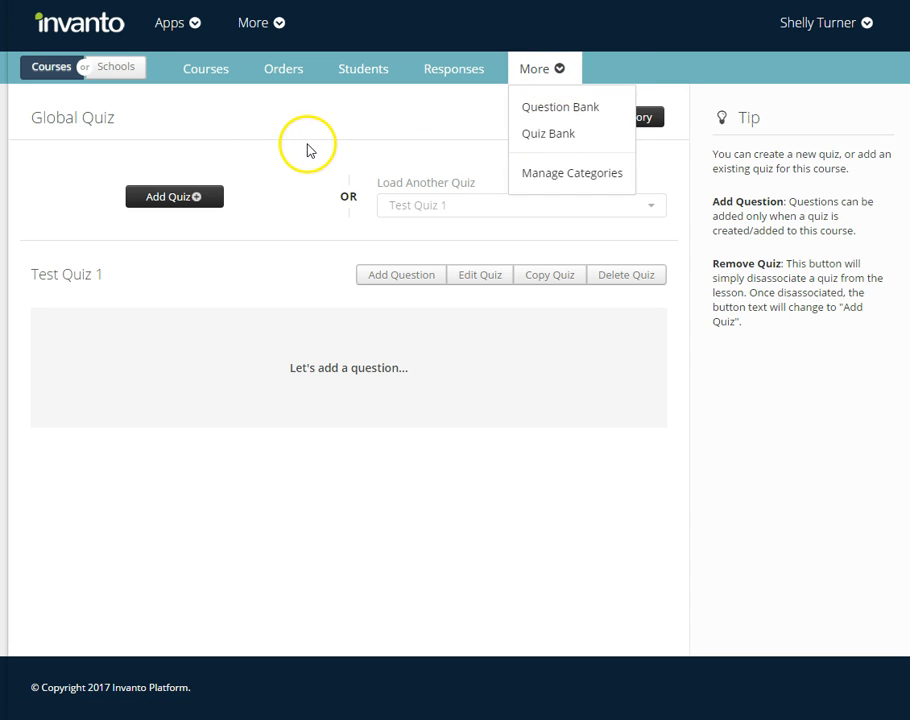
pyautogui.click(252, 142)
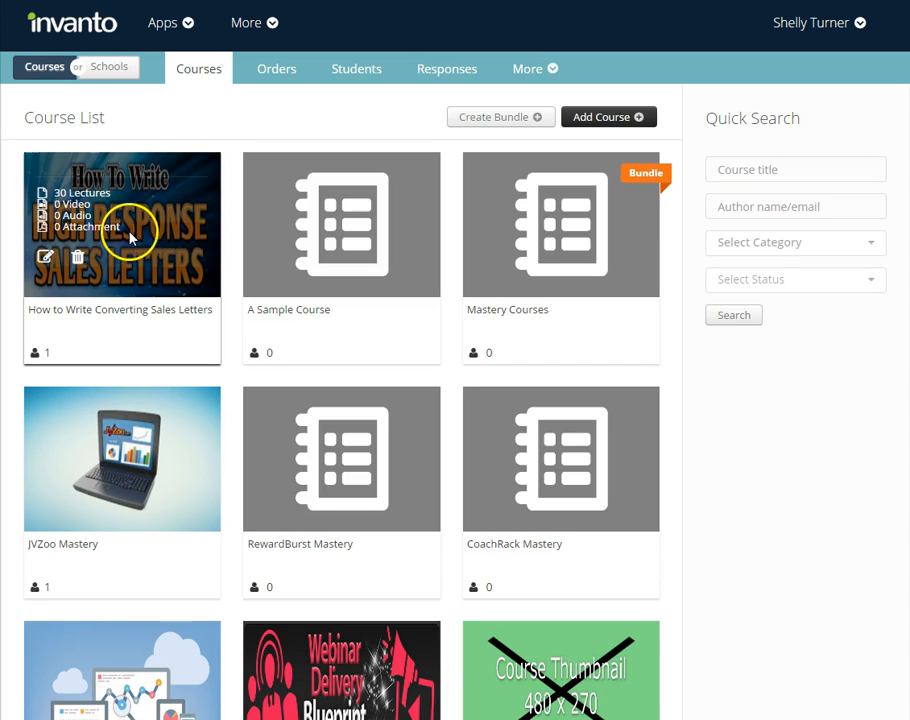
pyautogui.click(45, 256)
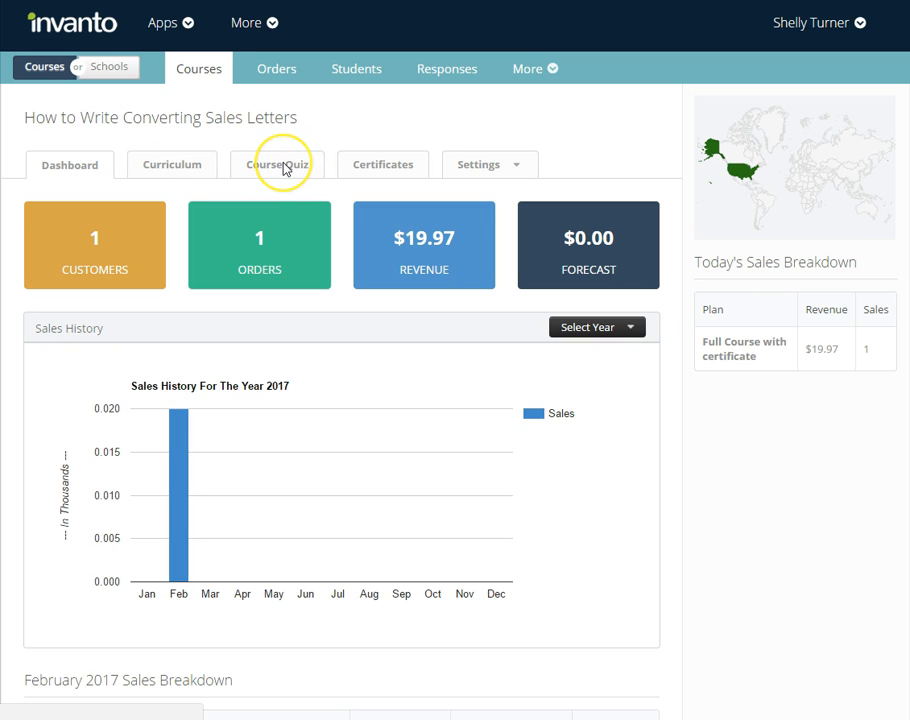
pyautogui.click(285, 169)
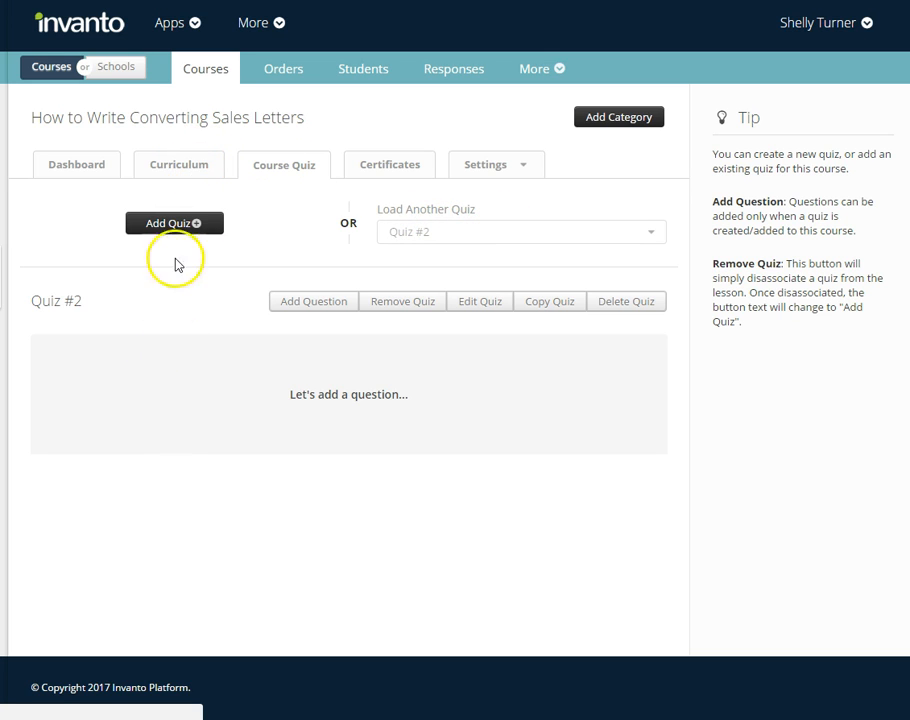
# Step: Assign Test Quiz 1 to the Introduction lesson in the course curriculum and confirm the association
pyautogui.click(177, 166)
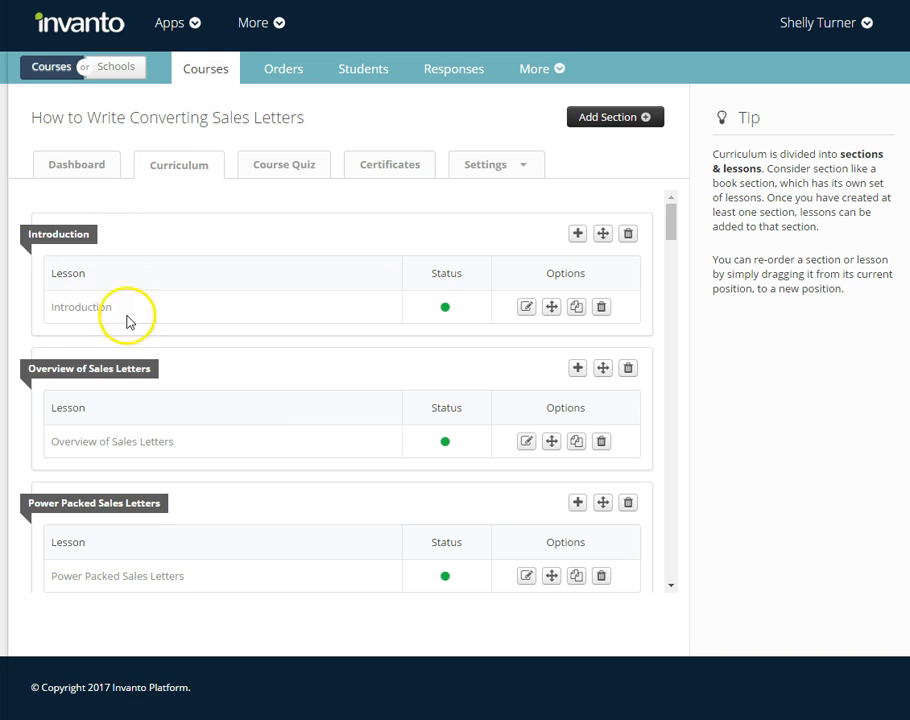
pyautogui.click(526, 308)
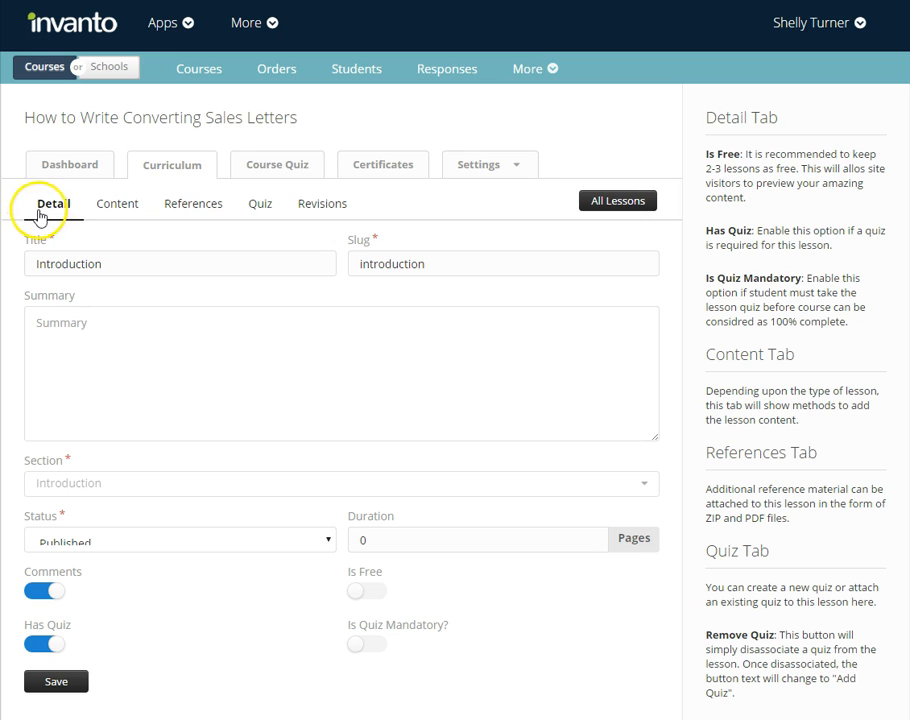
pyautogui.click(262, 205)
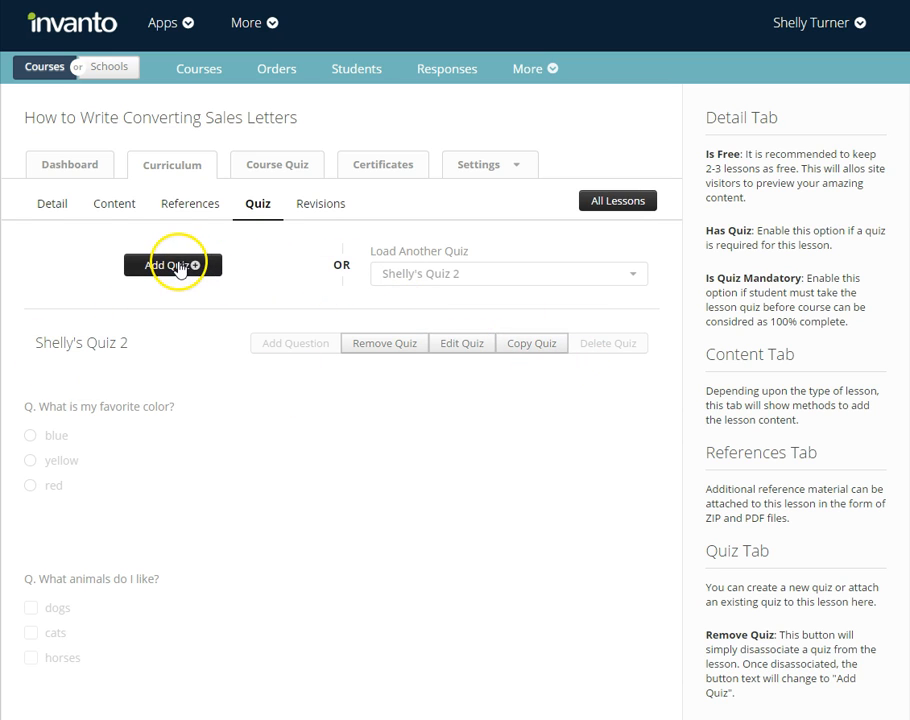
pyautogui.click(464, 276)
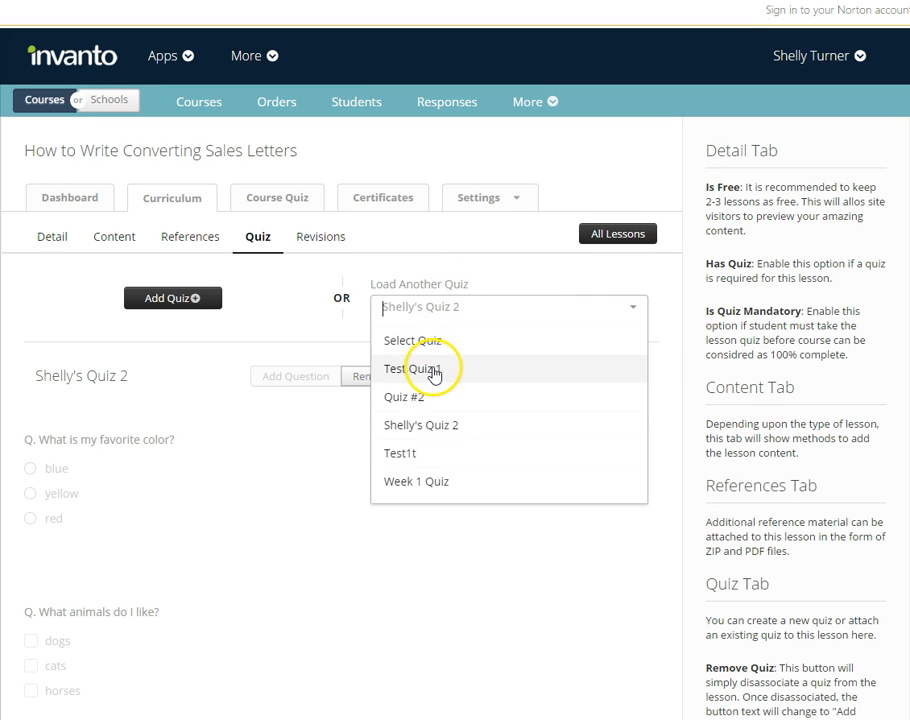
pyautogui.click(434, 372)
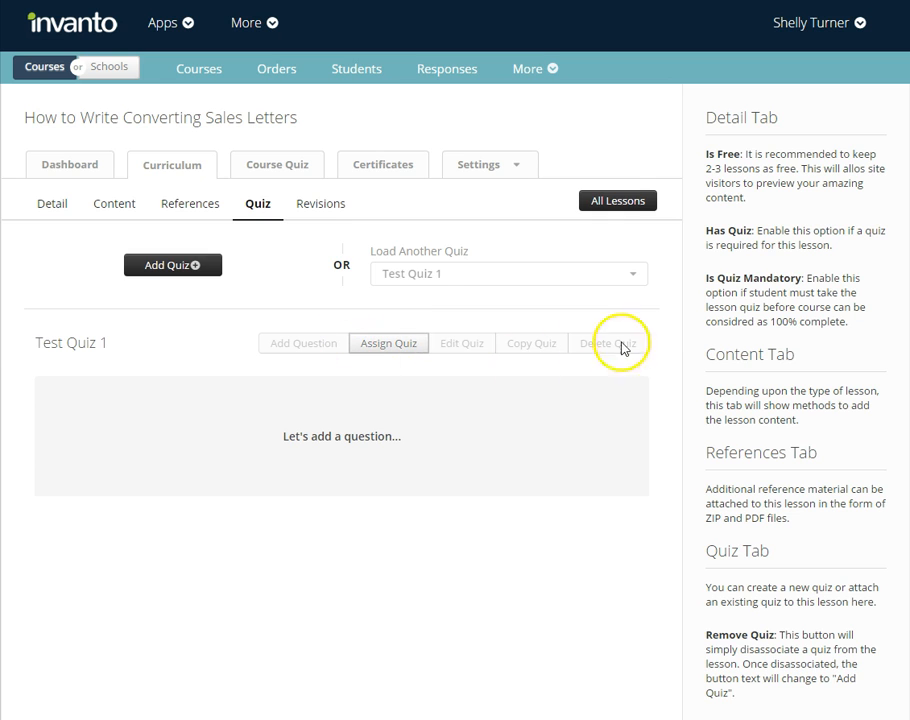
pyautogui.click(398, 345)
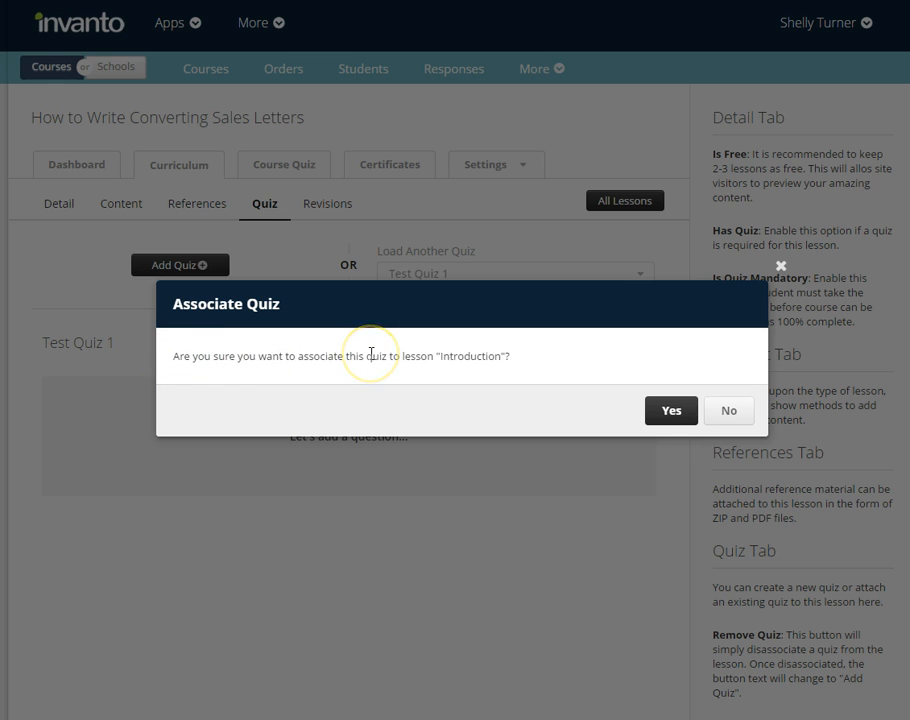
pyautogui.click(670, 414)
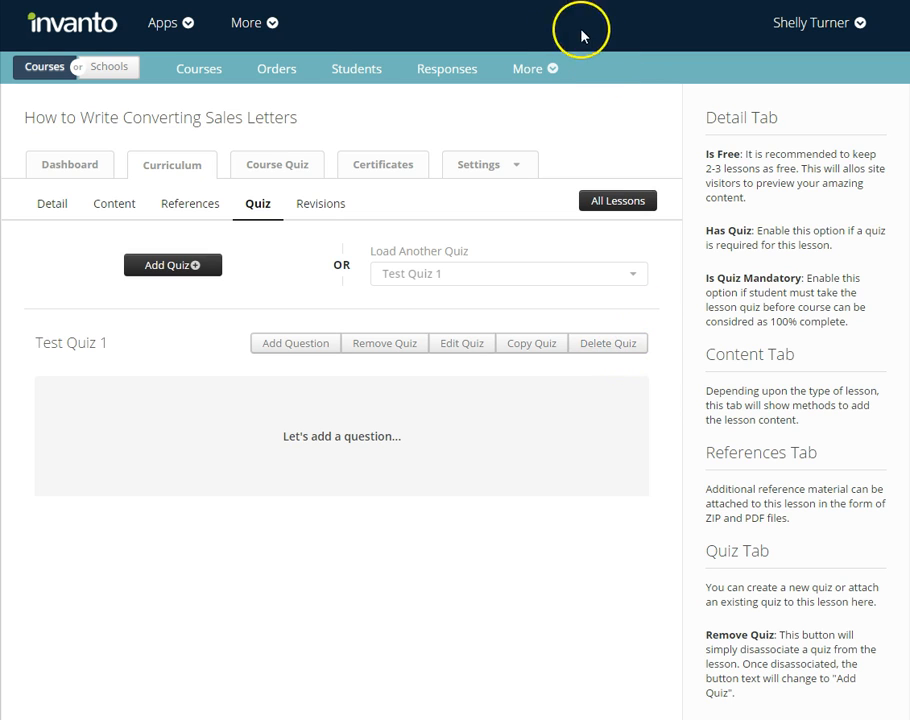
# Step: Save the details of the Overview of Sales Letters lesson
pyautogui.click(531, 68)
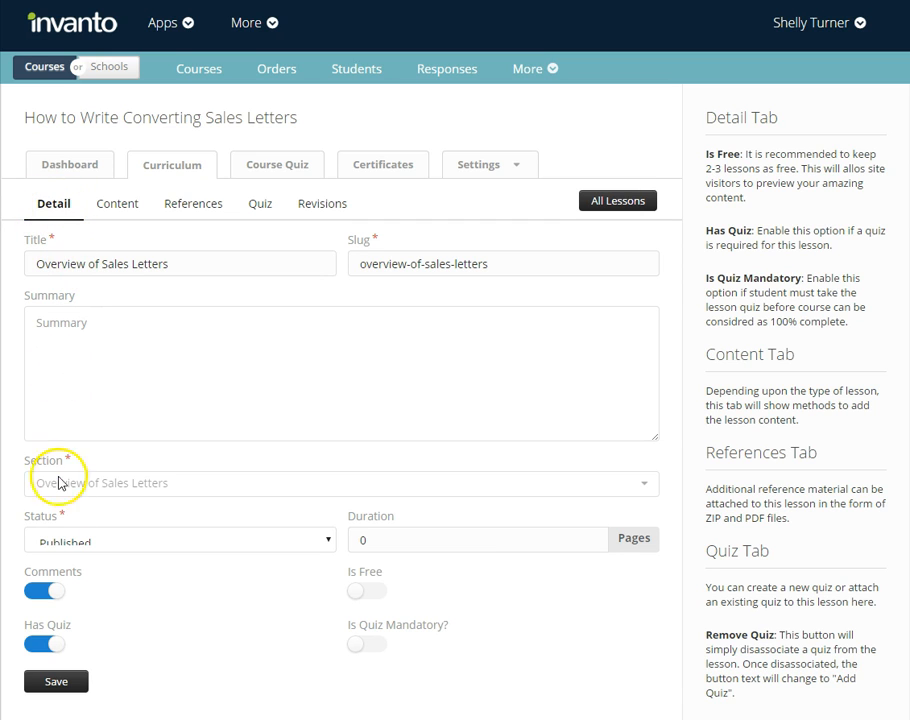
pyautogui.click(56, 682)
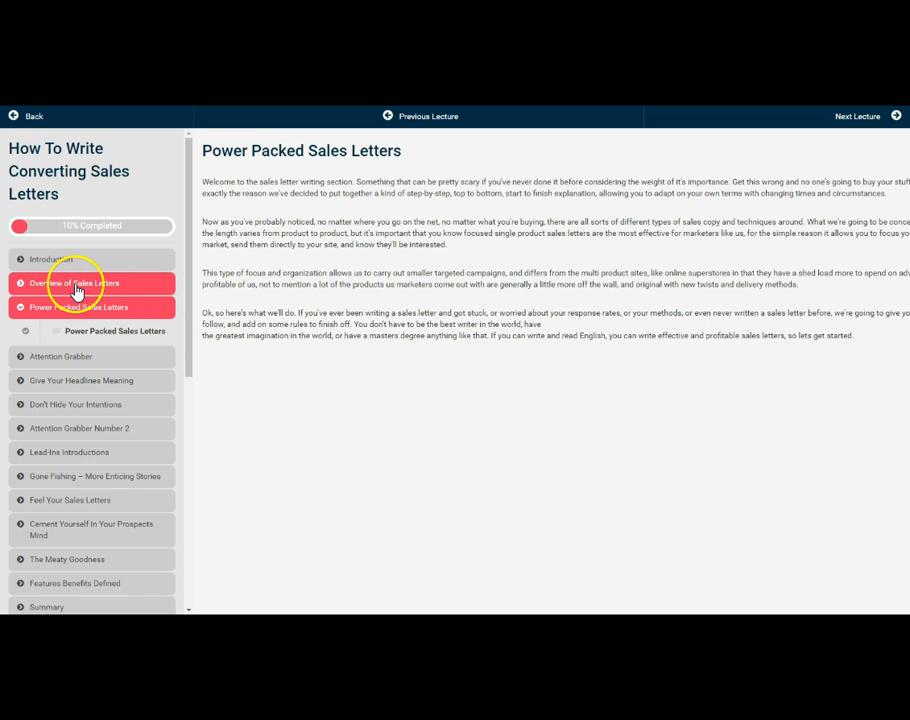
# Step: Open the Overview of Sales Letters lesson in the student course view and start its quiz
pyautogui.click(74, 286)
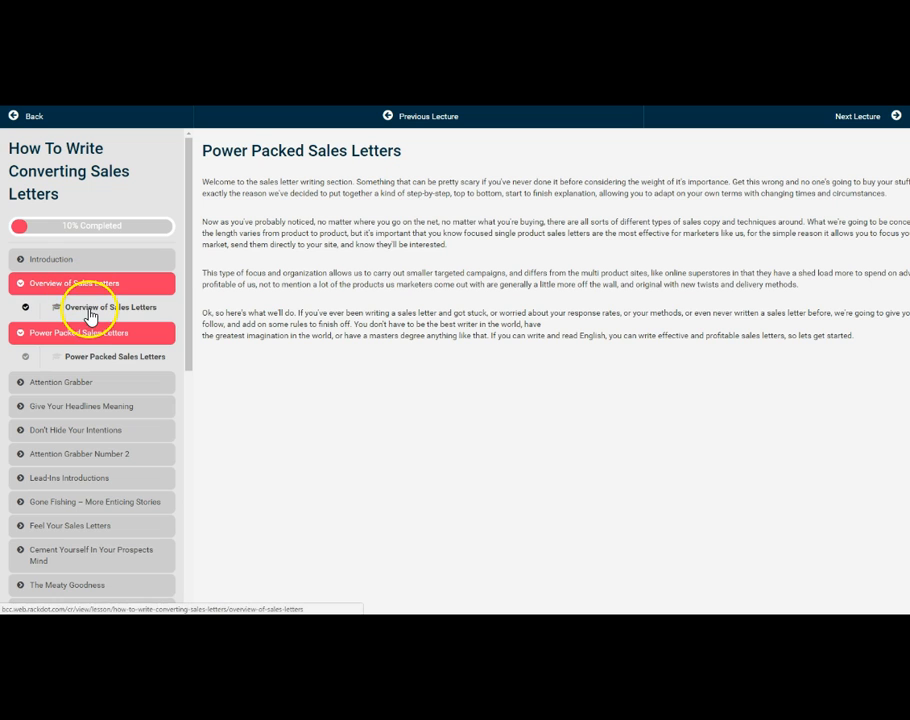
pyautogui.click(90, 310)
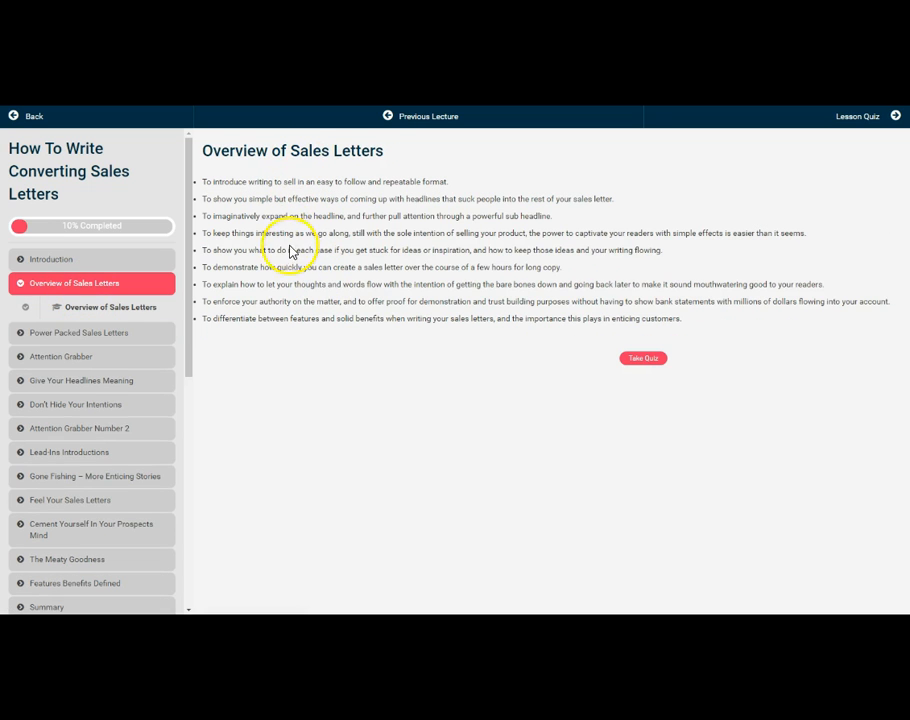
pyautogui.click(642, 360)
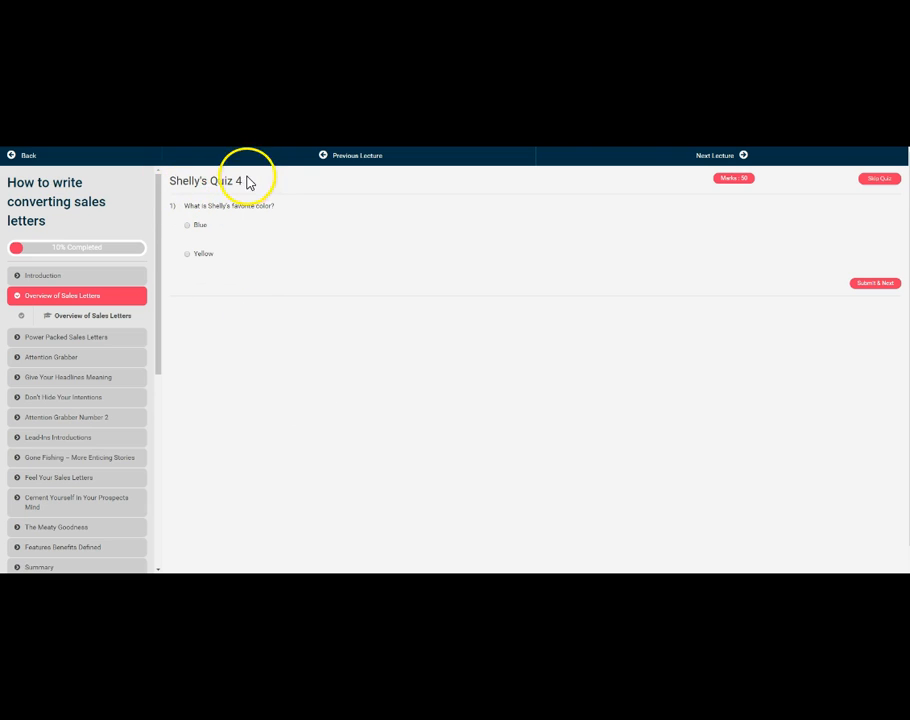
# Step: Answer the lesson quiz with "Blue" for the favorite color and "cardinal" for the childhood nickname, submit it, and view the result
pyautogui.click(188, 228)
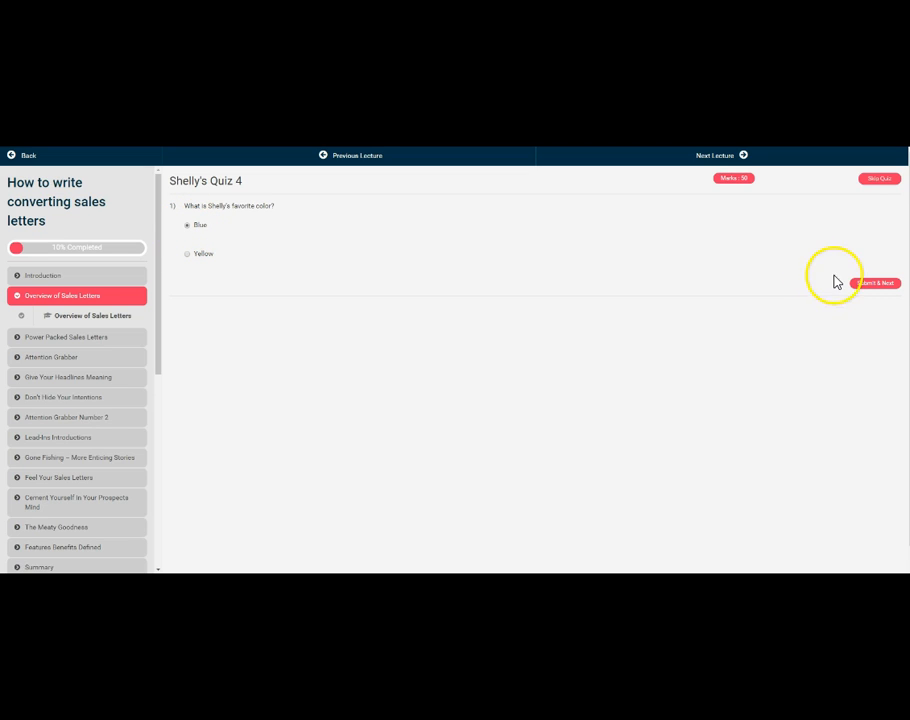
pyautogui.click(876, 284)
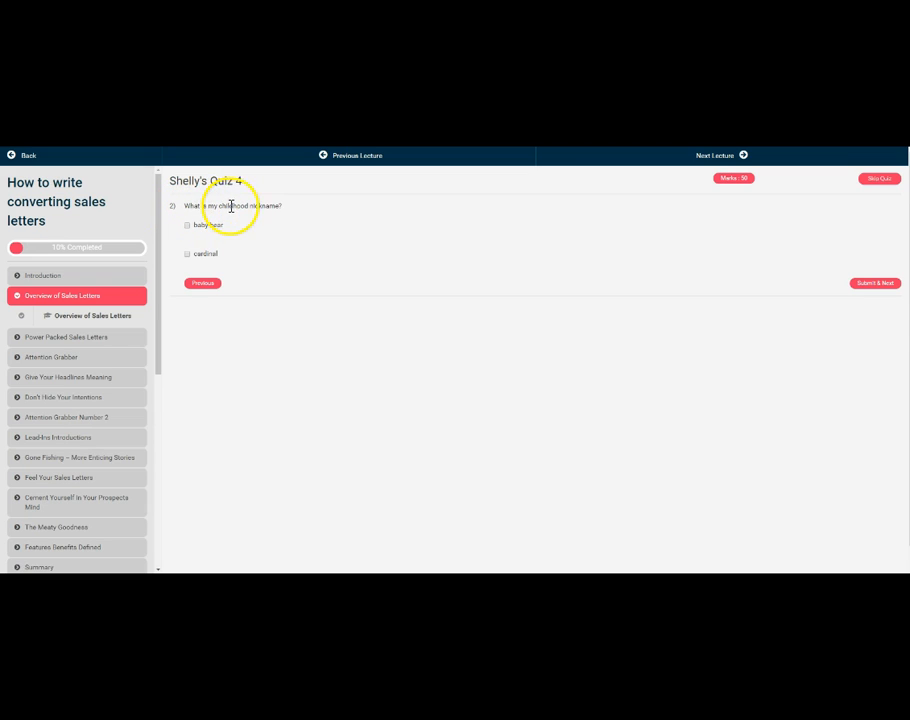
pyautogui.click(187, 255)
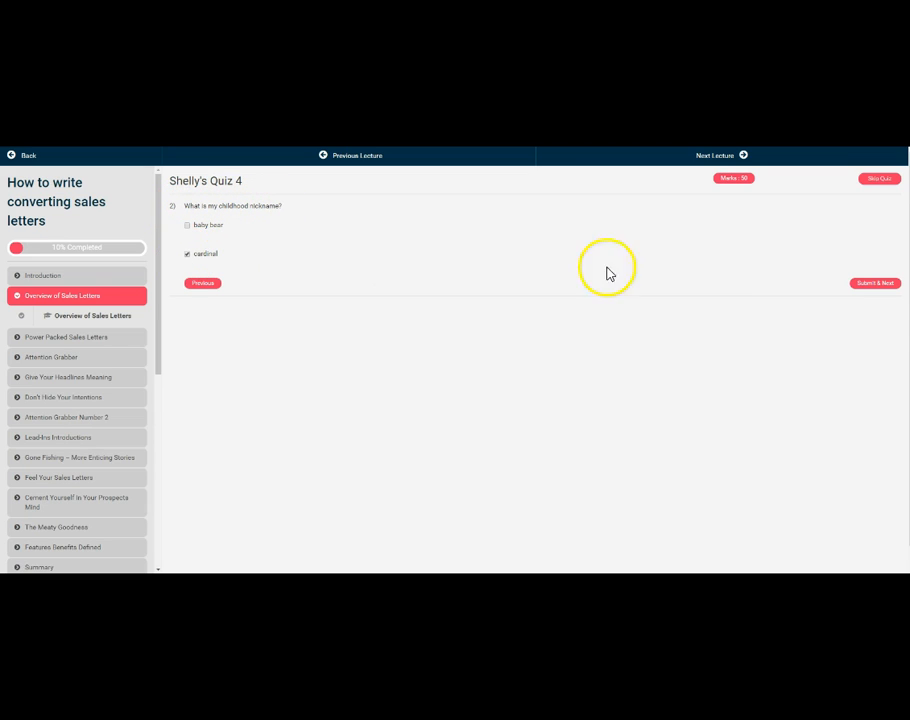
pyautogui.click(876, 288)
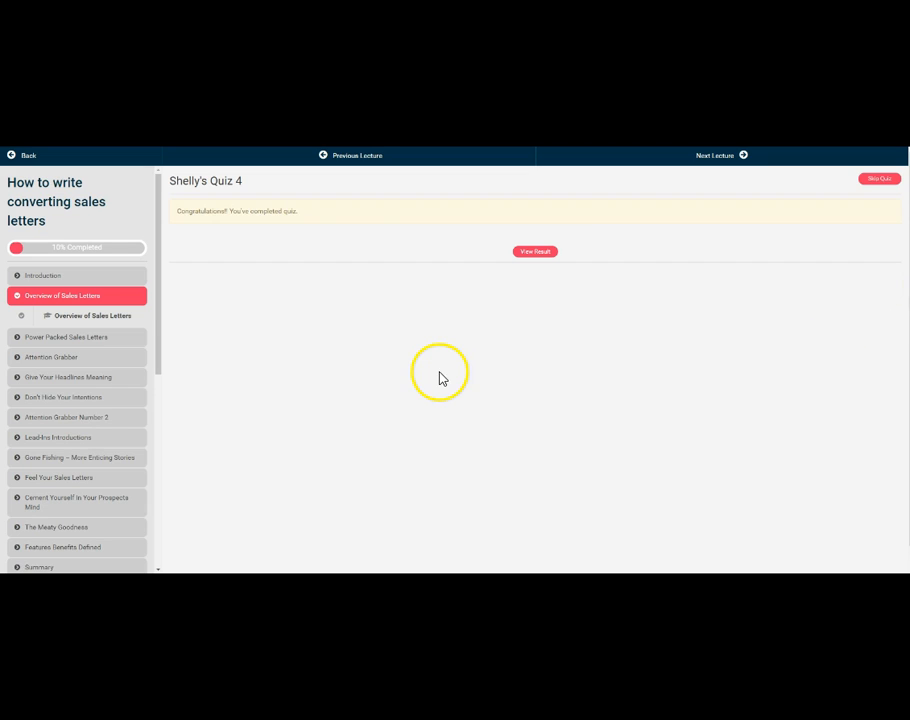
pyautogui.click(535, 252)
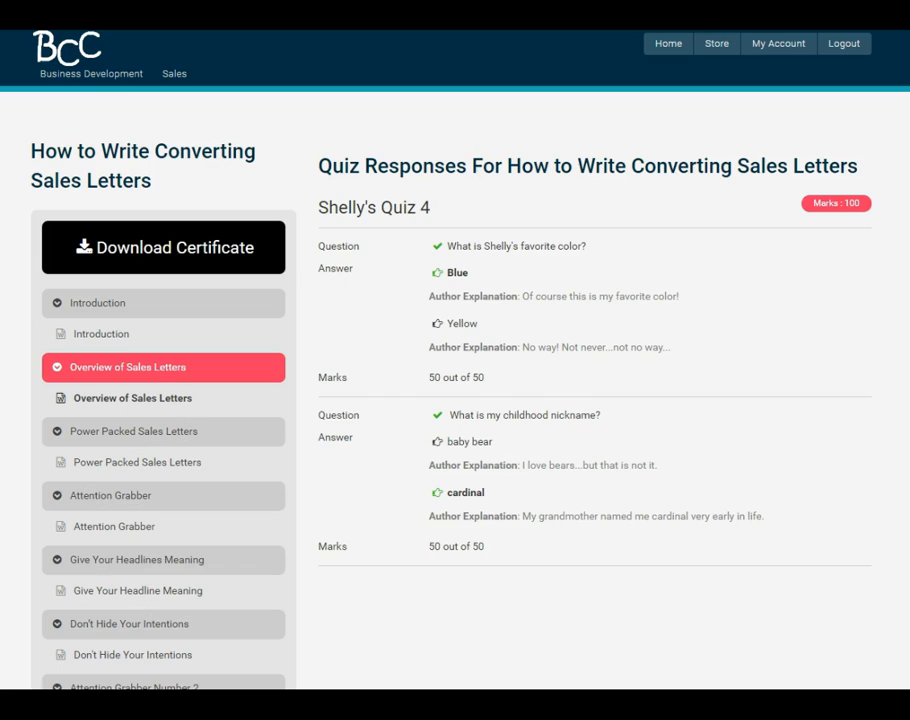